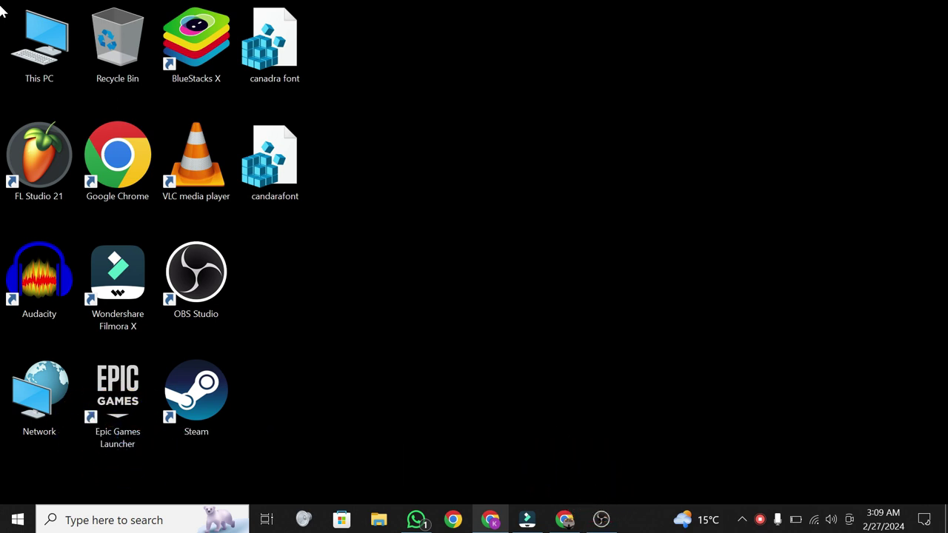
Dismiss the low-battery warning and launch OBS Studio from the taskbar.
left_click(671, 288)
left_click(600, 519)
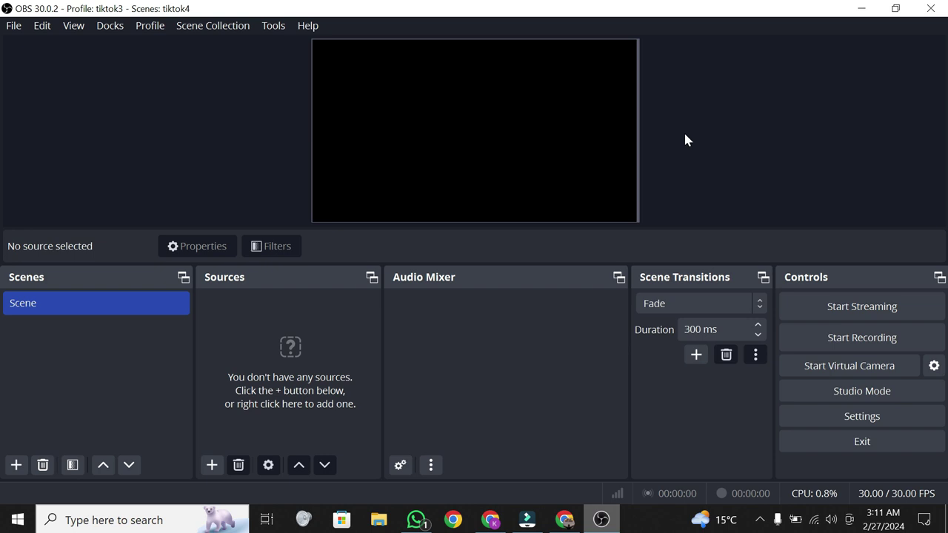
Add an Audio Input Capture source 'my Audio' on Internal Microphone (Conexant ISST Audio).
left_click(211, 465)
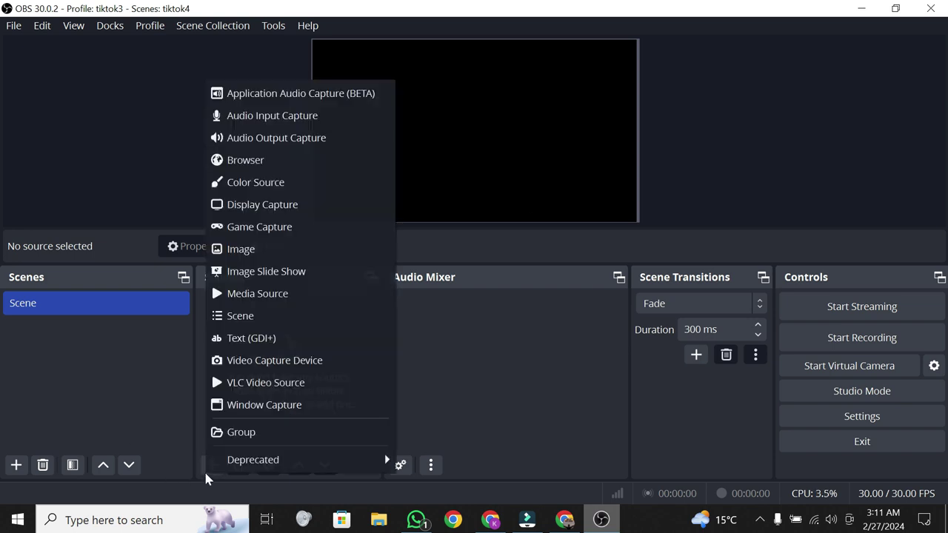
left_click(341, 115)
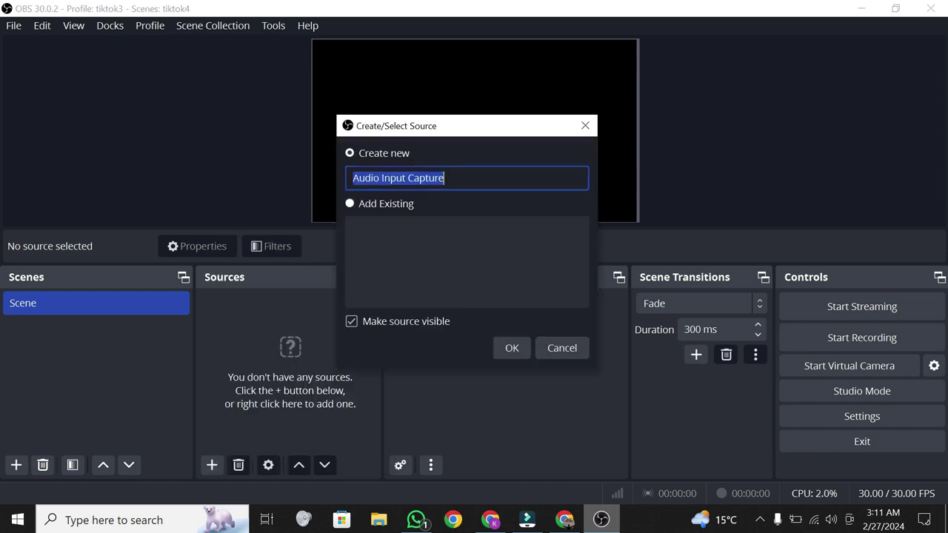
type("my Audio")
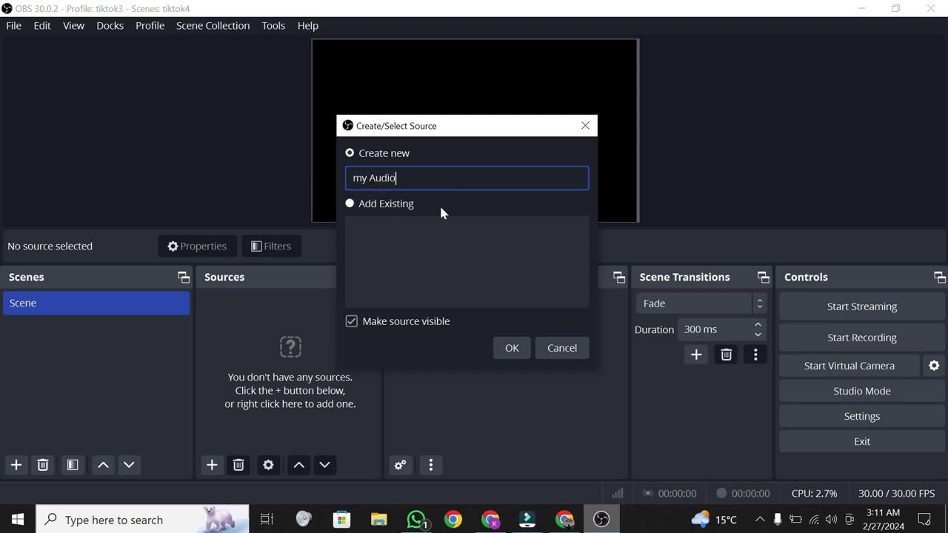
left_click(508, 352)
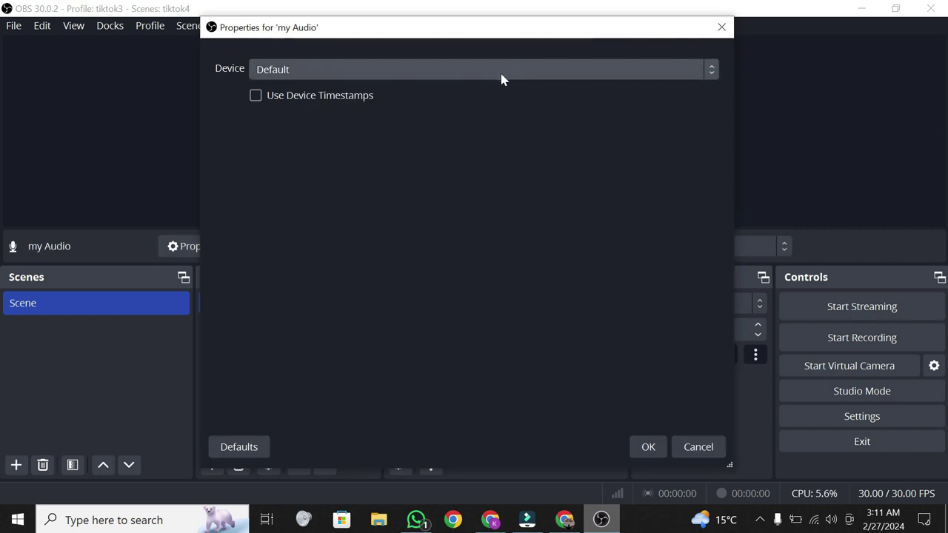
left_click(495, 74)
left_click(498, 108)
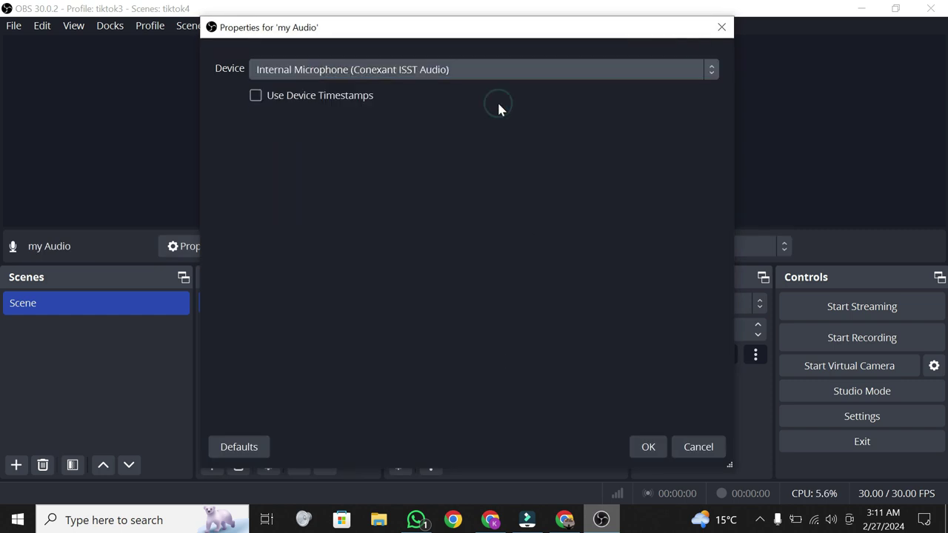
left_click(647, 447)
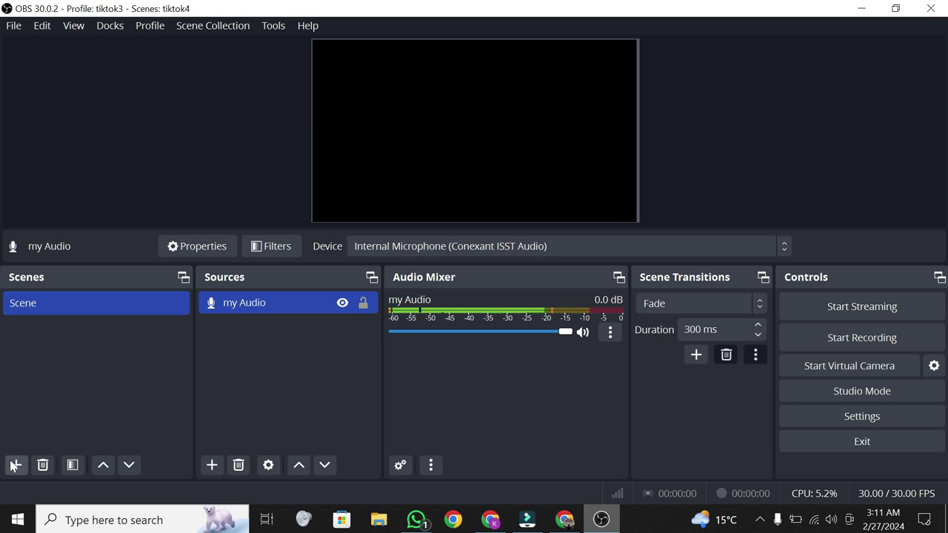
Add a scene named 'my youtube Stream', correcting typos in the name.
left_click(16, 465)
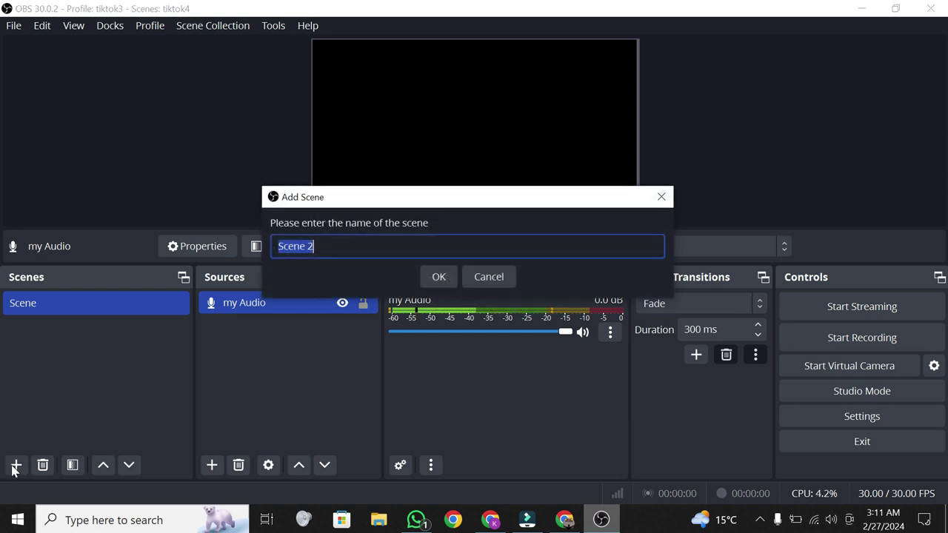
type("my Tou")
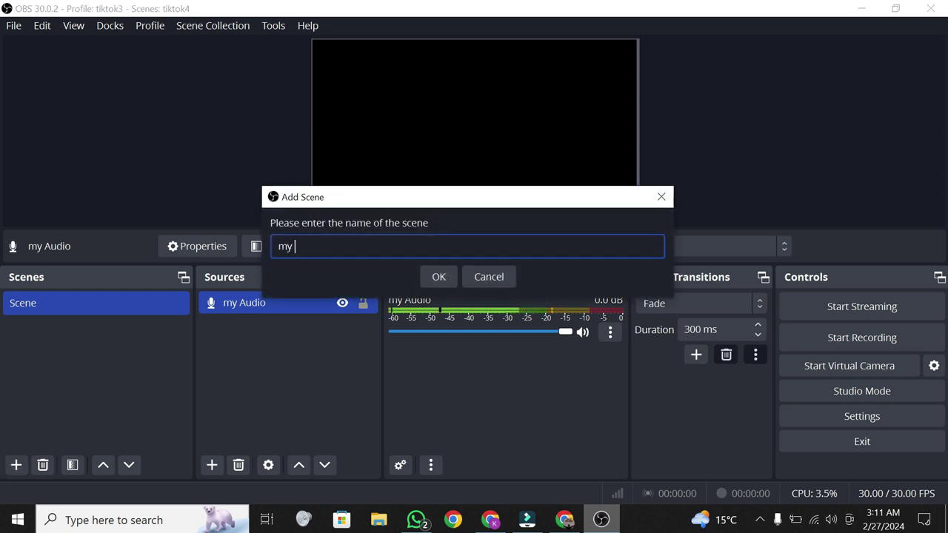
key("BackSpace")
key("BackSpace")
key("BackSpace")
type("yiuty")
key("BackSpace")
key("BackSpace")
type("outube ")
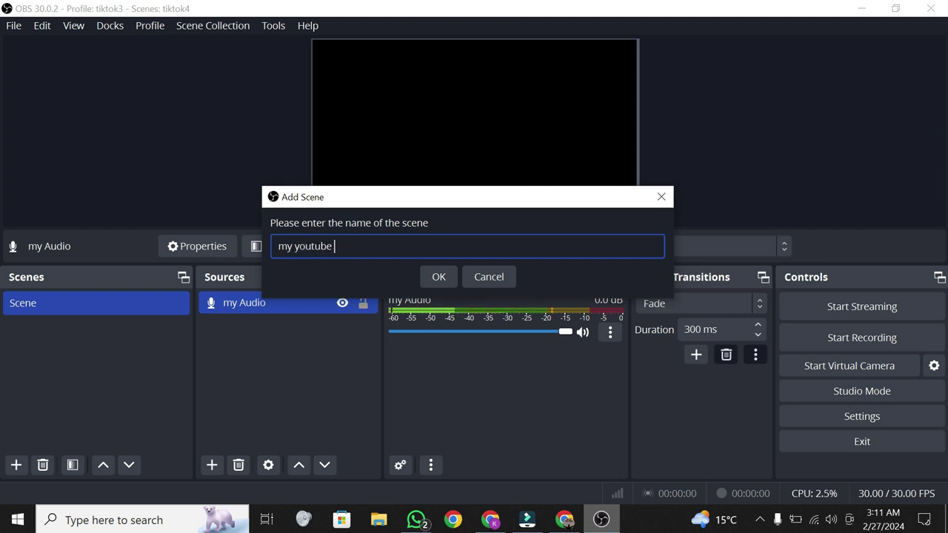
type("Ste")
key("BackSpace")
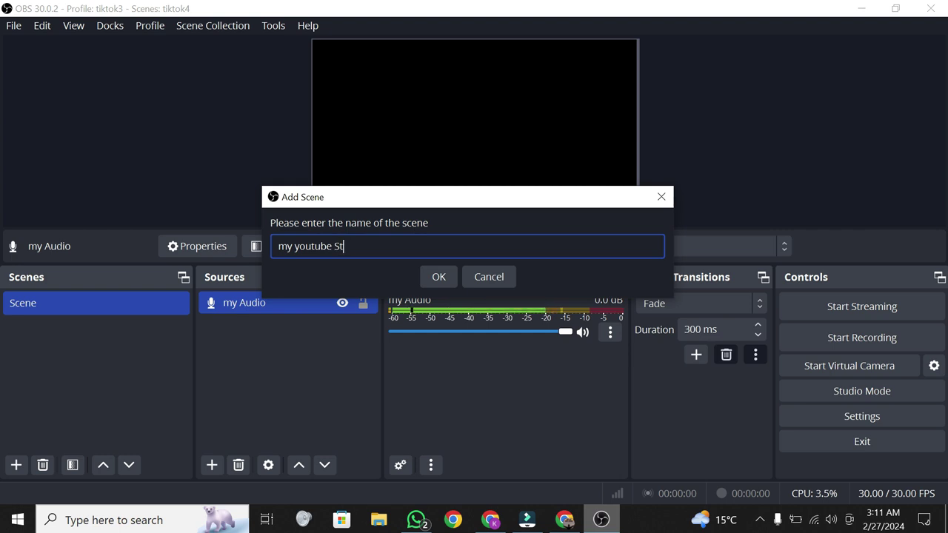
type("ream")
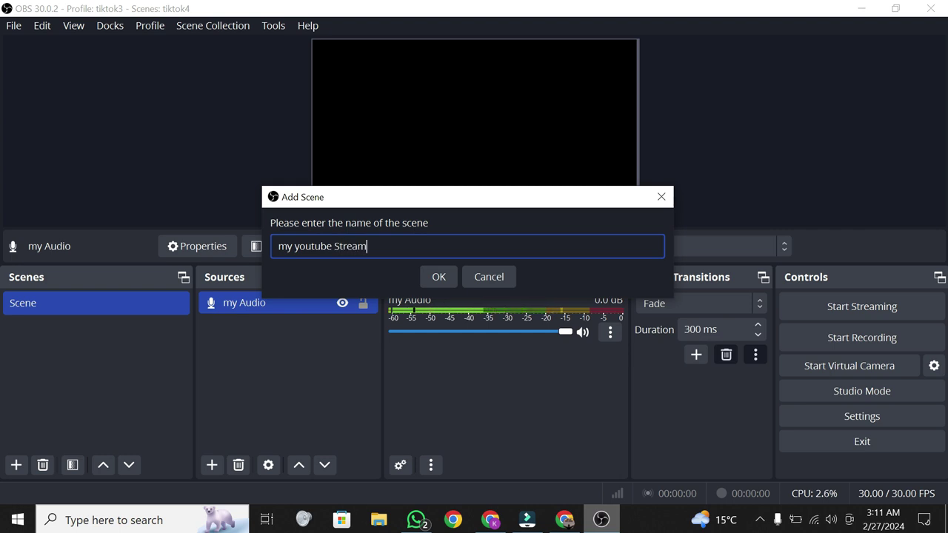
left_click(440, 277)
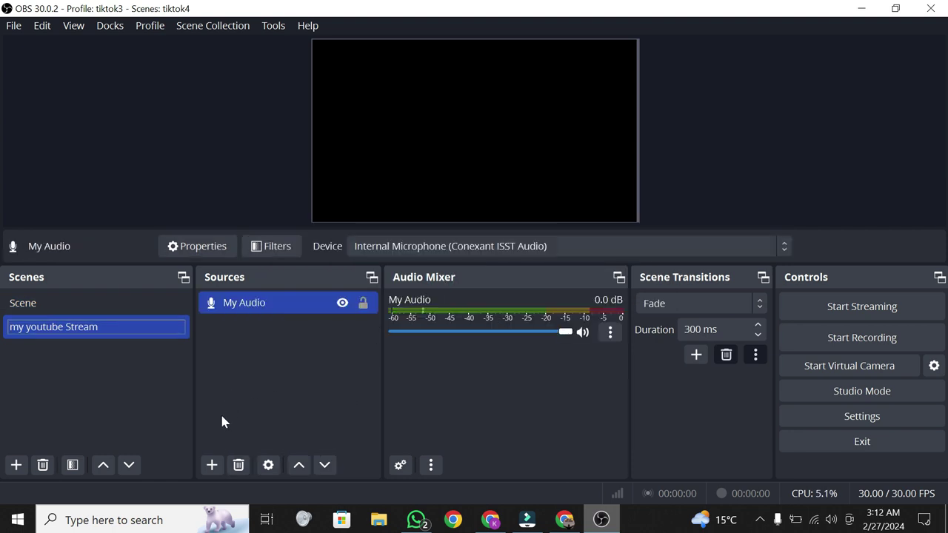
Add a Display Capture source using Automatic method on the 1920x1080 primary monitor.
left_click(212, 465)
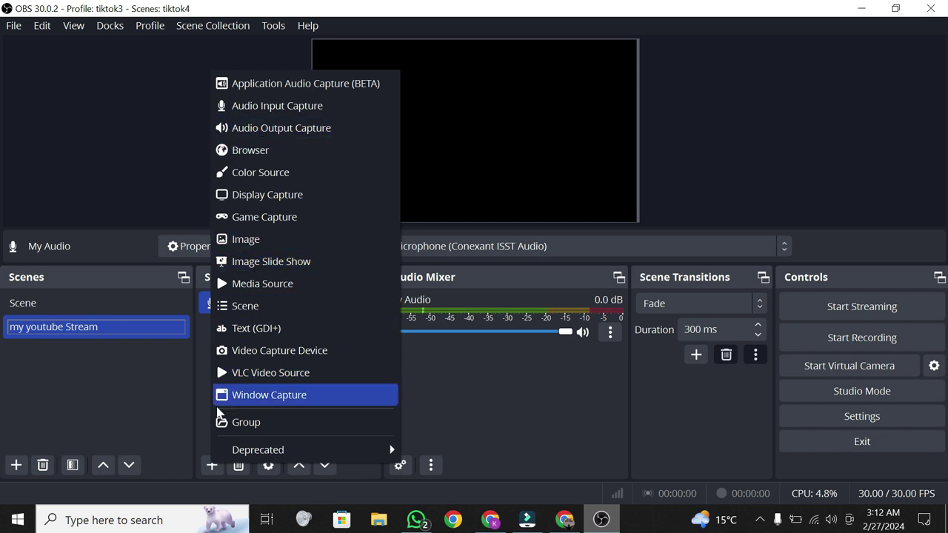
left_click(318, 196)
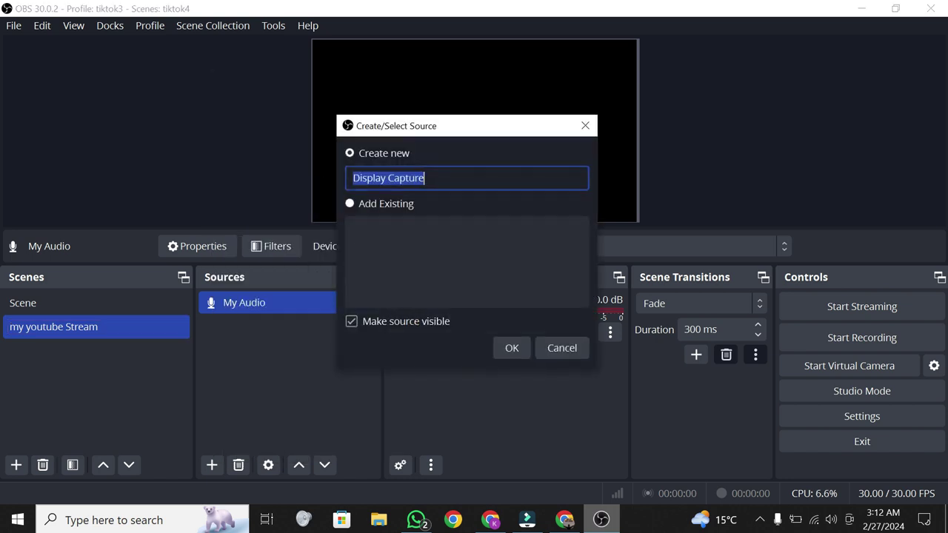
left_click(511, 351)
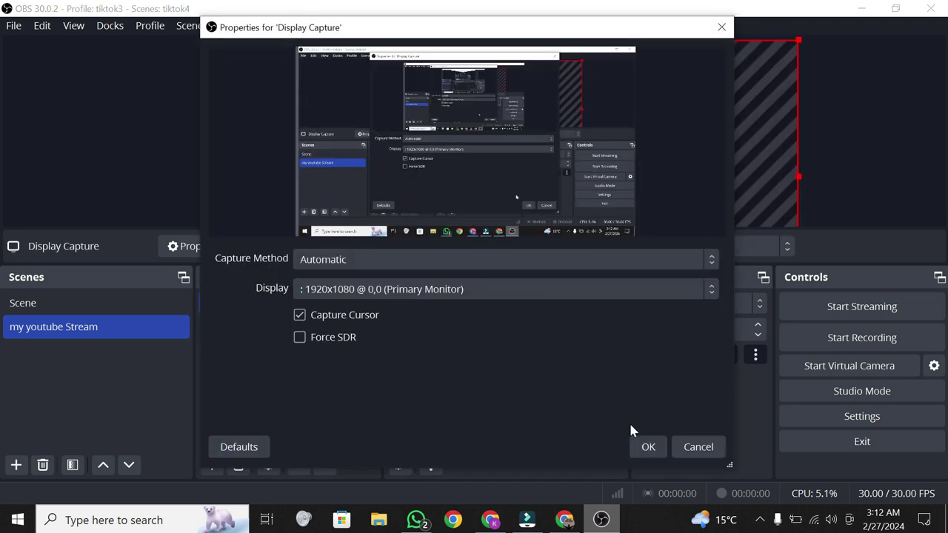
left_click(529, 264)
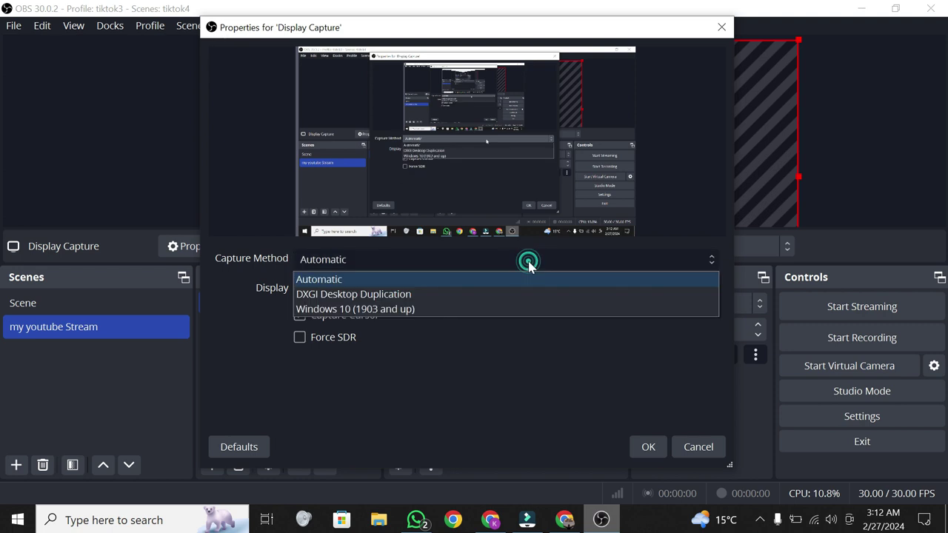
left_click(438, 308)
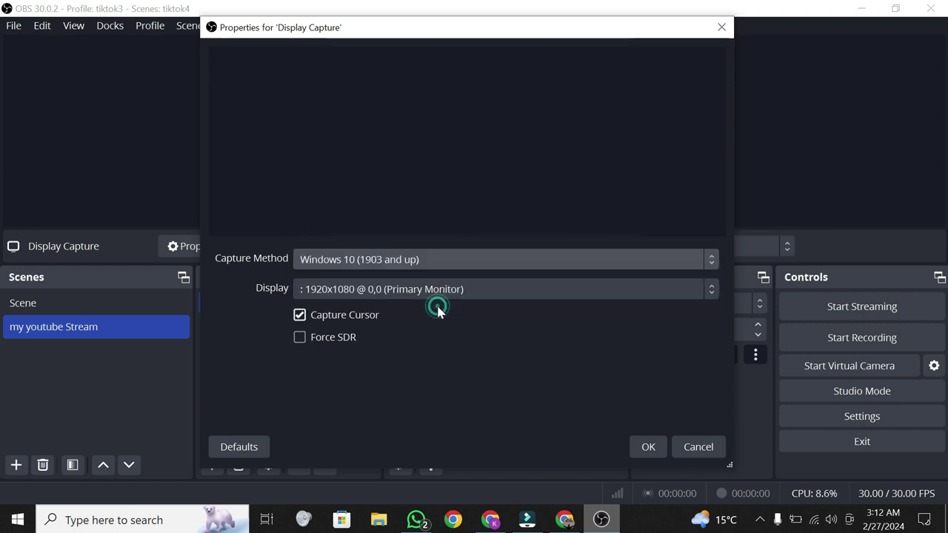
left_click(474, 259)
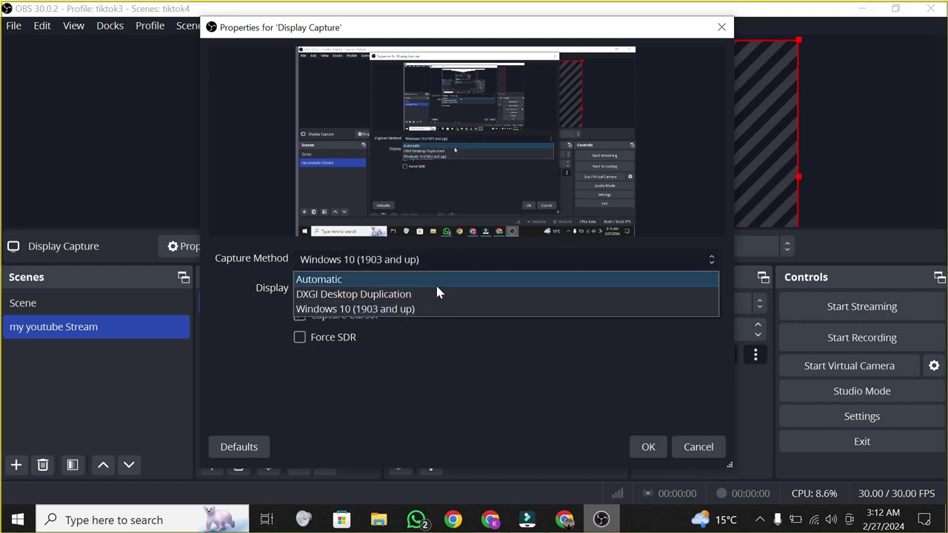
left_click(436, 283)
left_click(459, 288)
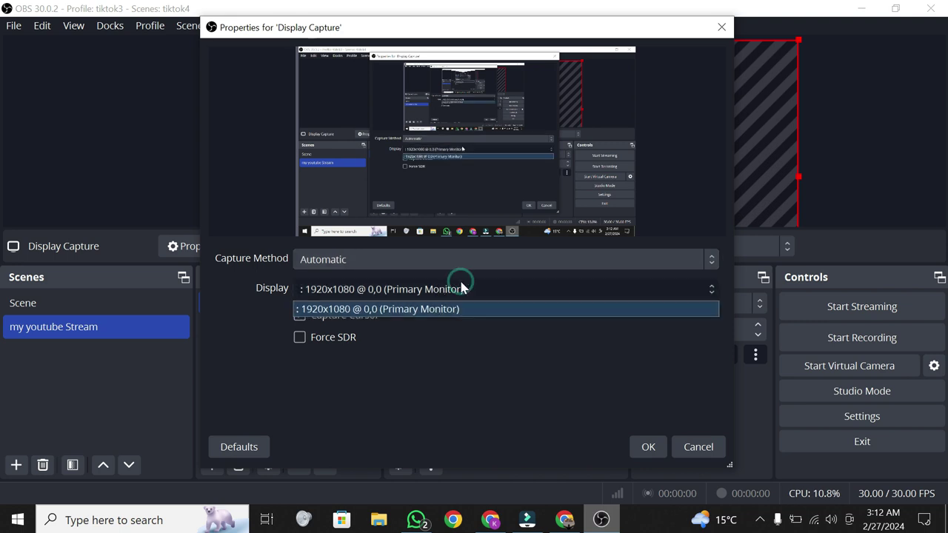
left_click(440, 318)
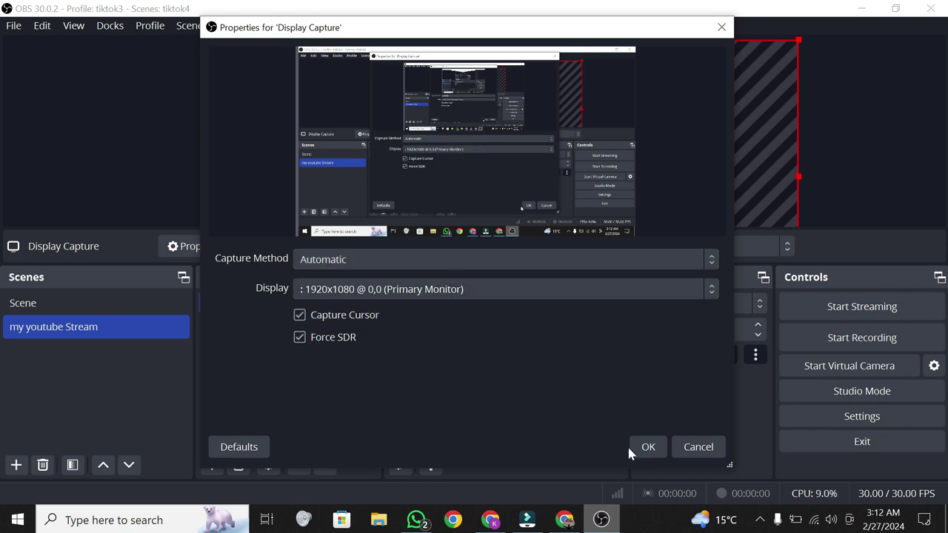
left_click(647, 447)
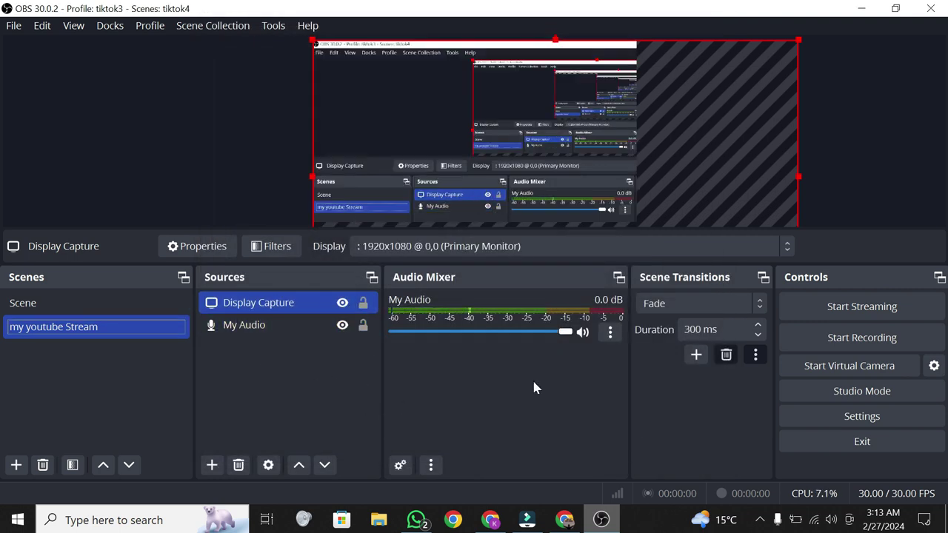
Shift the capture in the preview, nudge the My Audio level, and minimize OBS.
left_click_drag(567, 165, 484, 167)
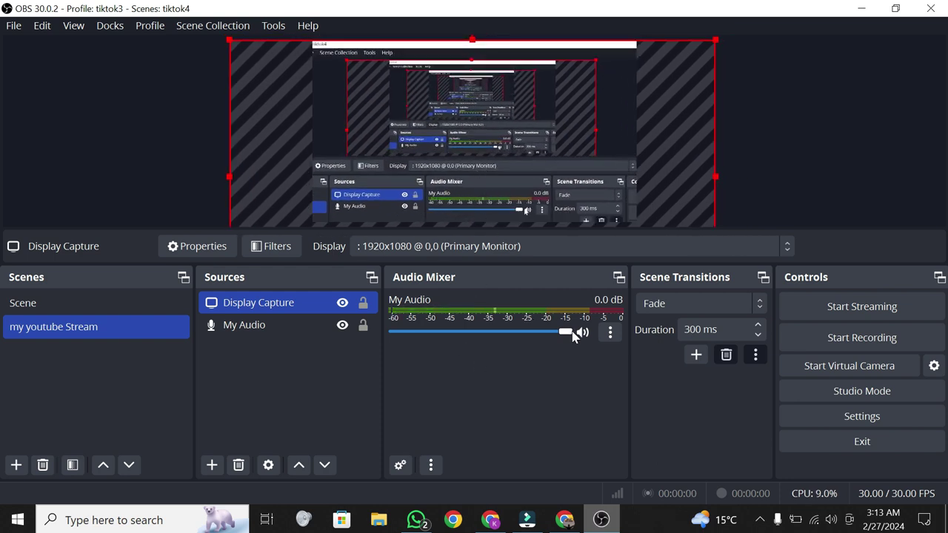
left_click_drag(569, 332, 579, 359)
left_click(860, 9)
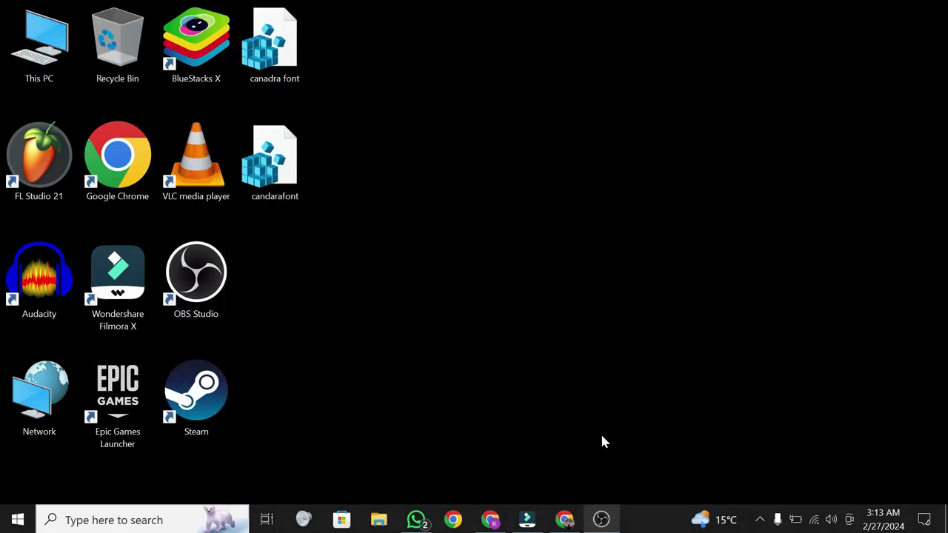
Switch to YouTube in Chrome and open the Create menu.
left_click(565, 519)
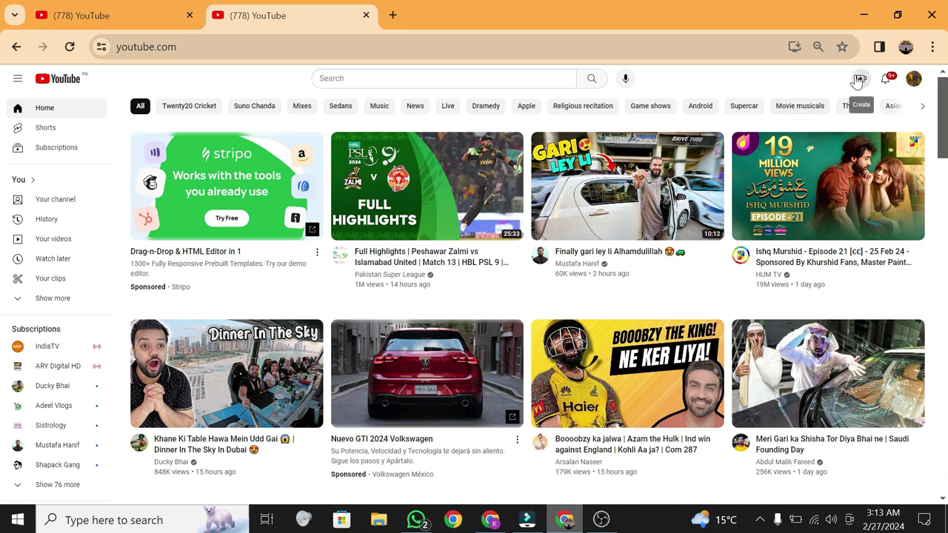
left_click(859, 78)
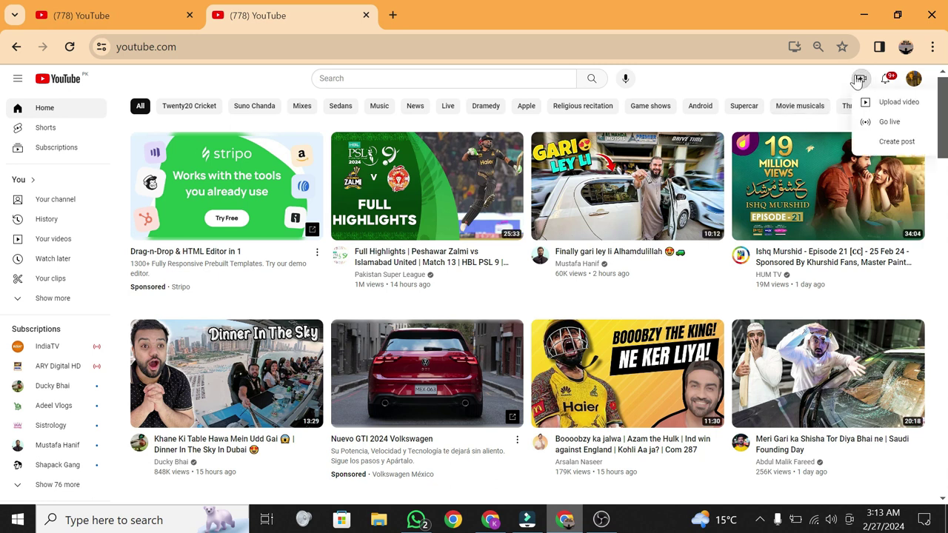
Choose Go live, open the Stream dashboard, copy the stream key, and return to OBS.
left_click(872, 124)
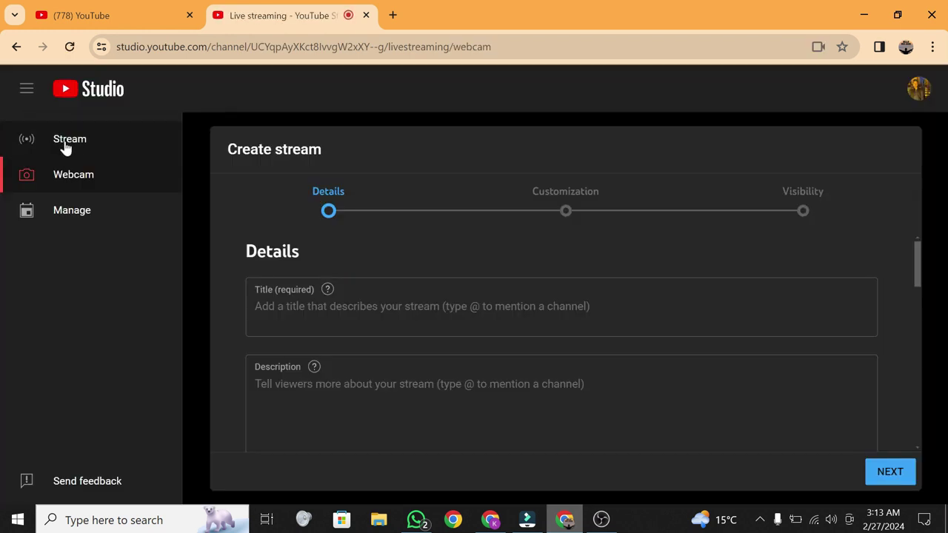
left_click(65, 147)
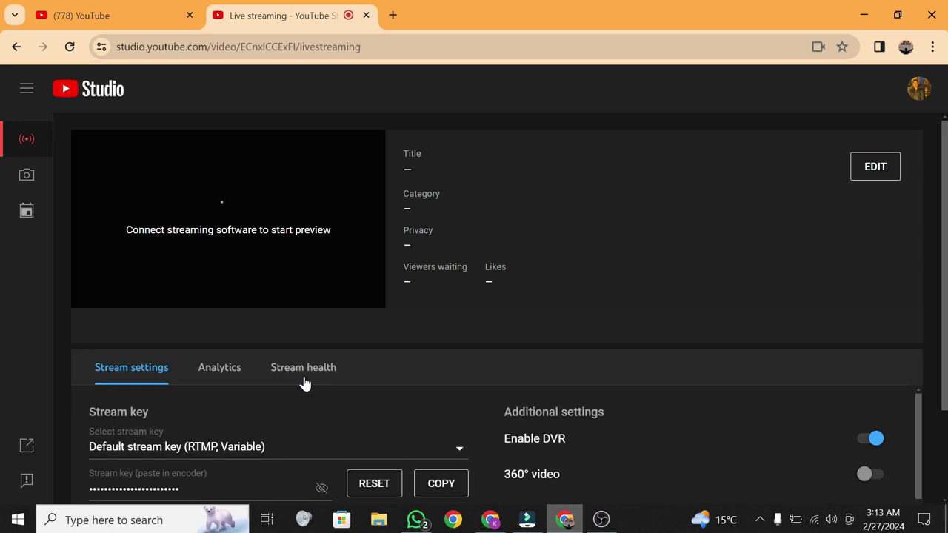
scroll(303, 382, "down", 2)
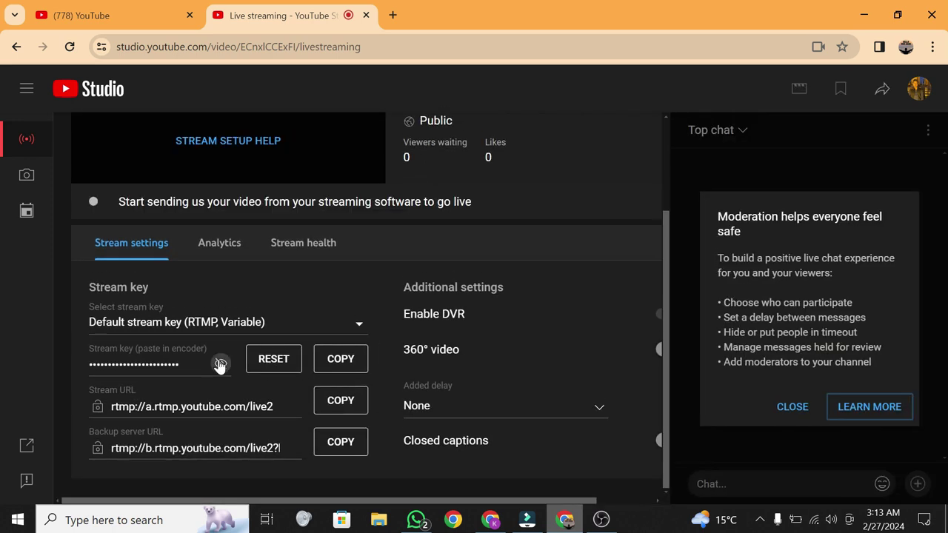
left_click(220, 365)
left_click(218, 364)
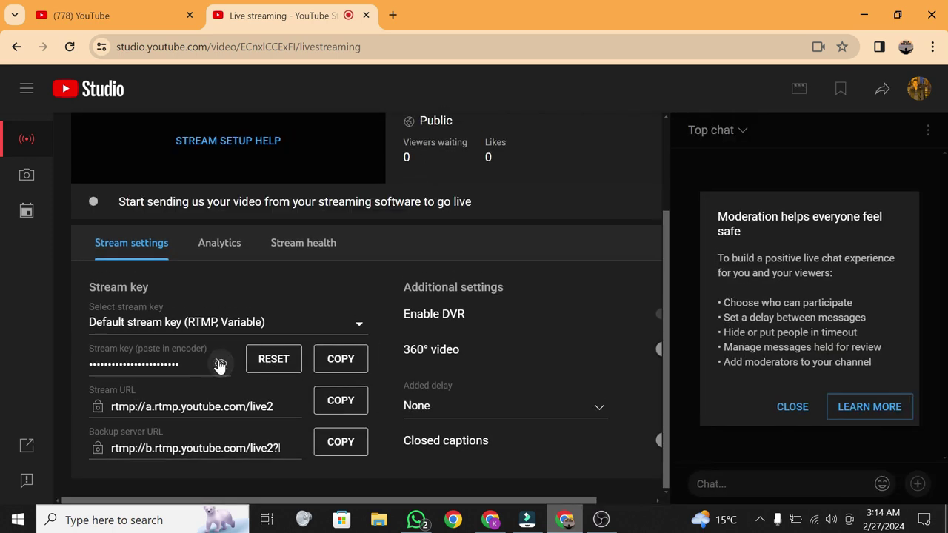
left_click(342, 362)
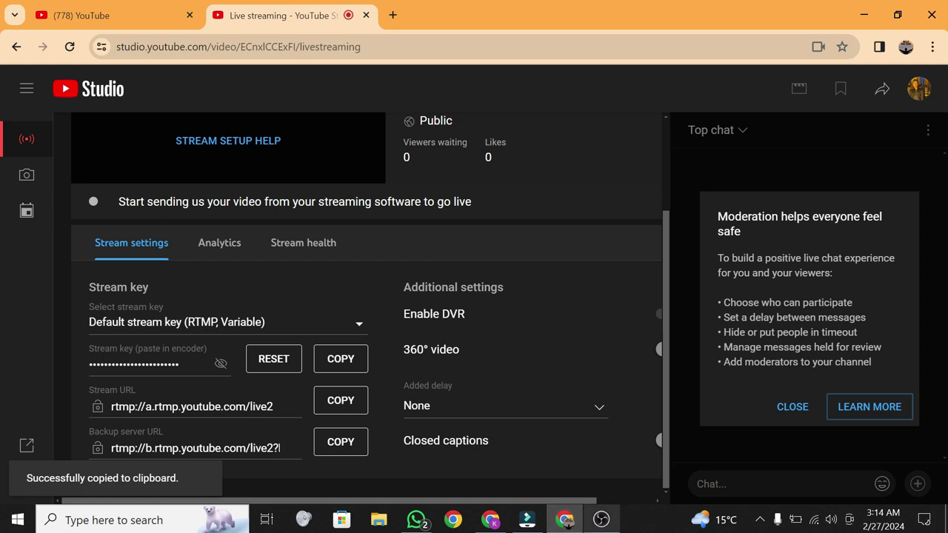
left_click(602, 519)
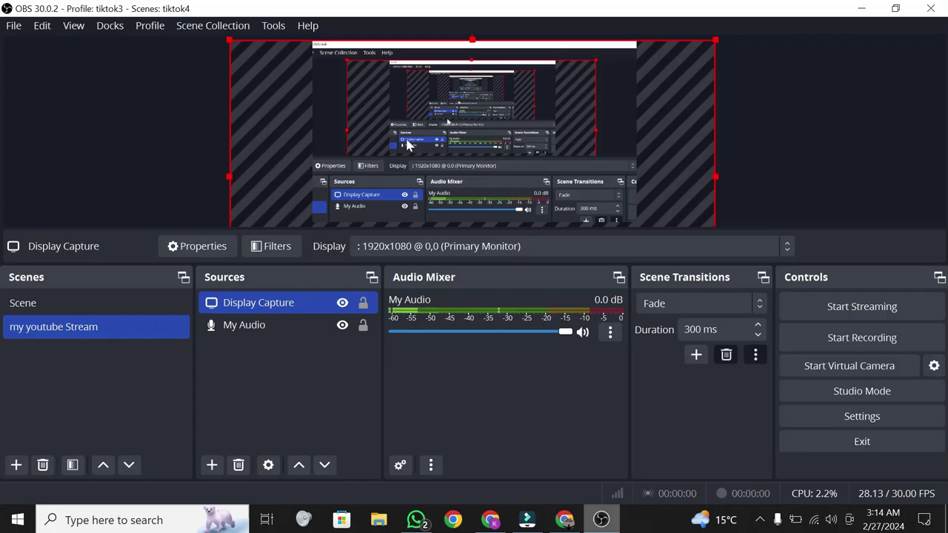
In Stream settings choose YouTube - RTMPS, primary server, paste the copied stream key, and save.
left_click(6, 31)
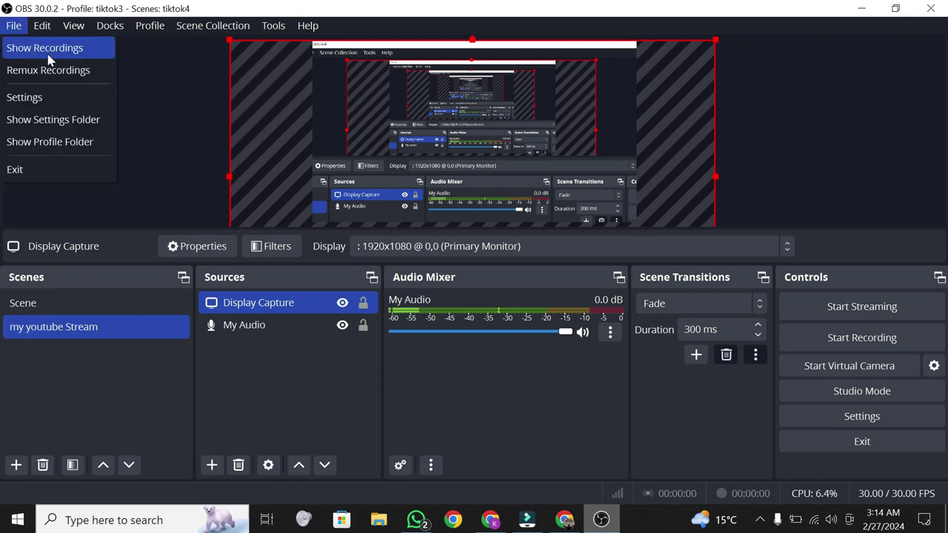
left_click(40, 99)
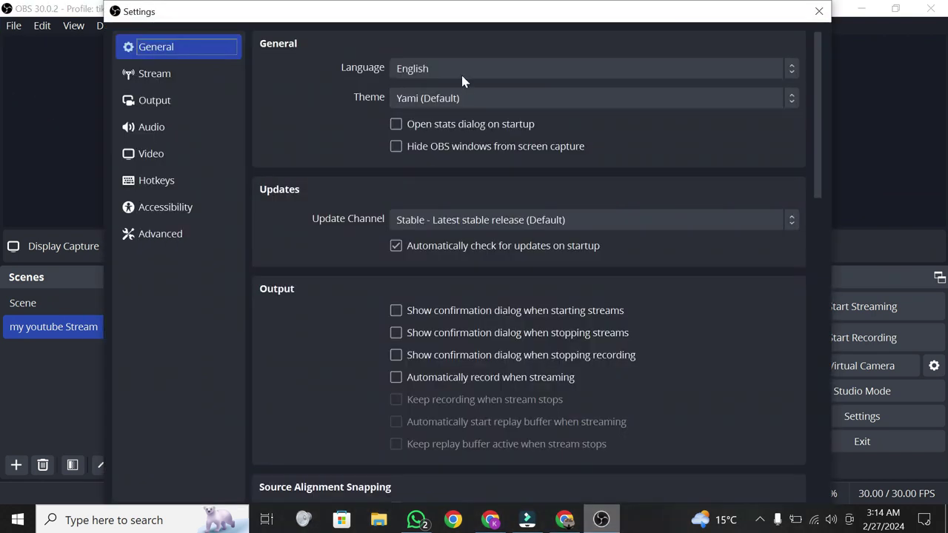
left_click(185, 75)
left_click(481, 43)
left_click(500, 93)
left_click(439, 79)
left_click(435, 159)
left_click(696, 107)
right_click(542, 106)
left_click(566, 260)
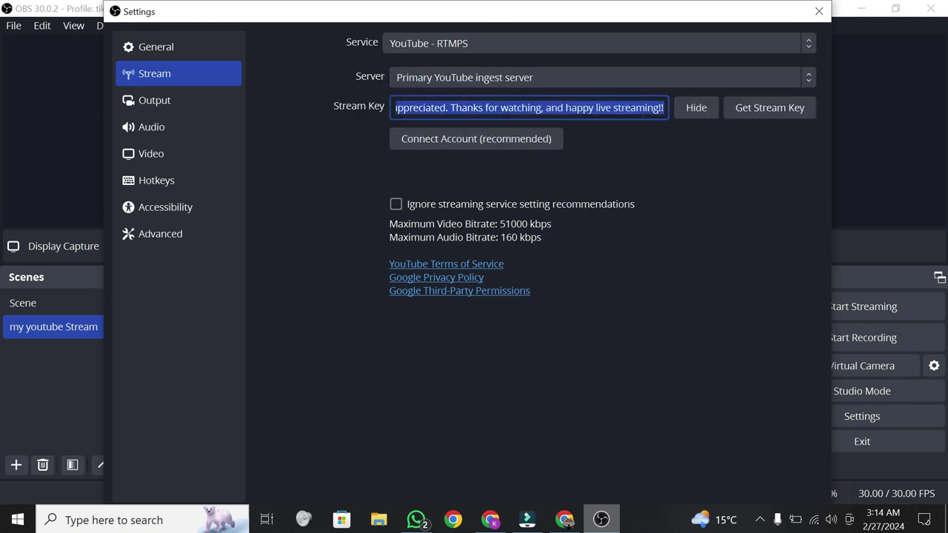
key("ctrl+v")
left_click(476, 138)
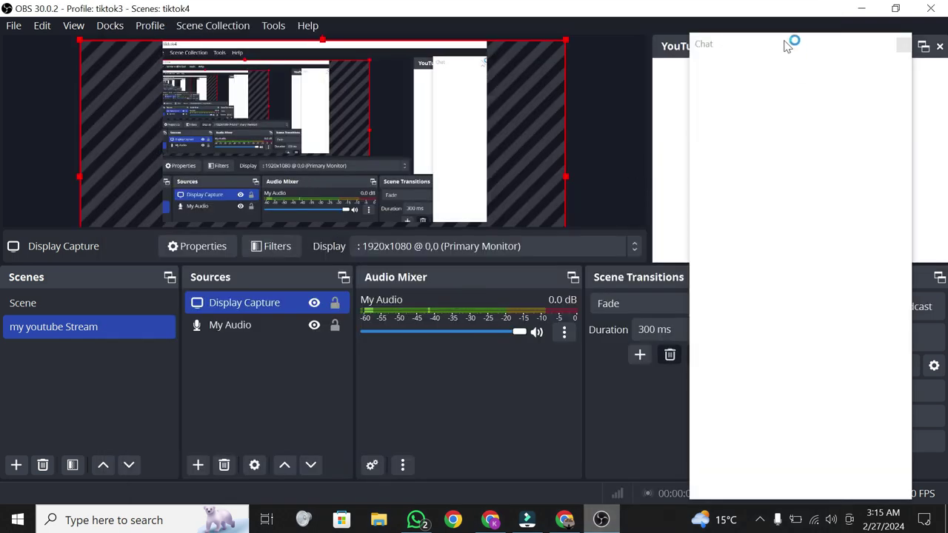
Drag the floating YouTube Chat dock left by its title bar.
left_click_drag(787, 46, 608, 25)
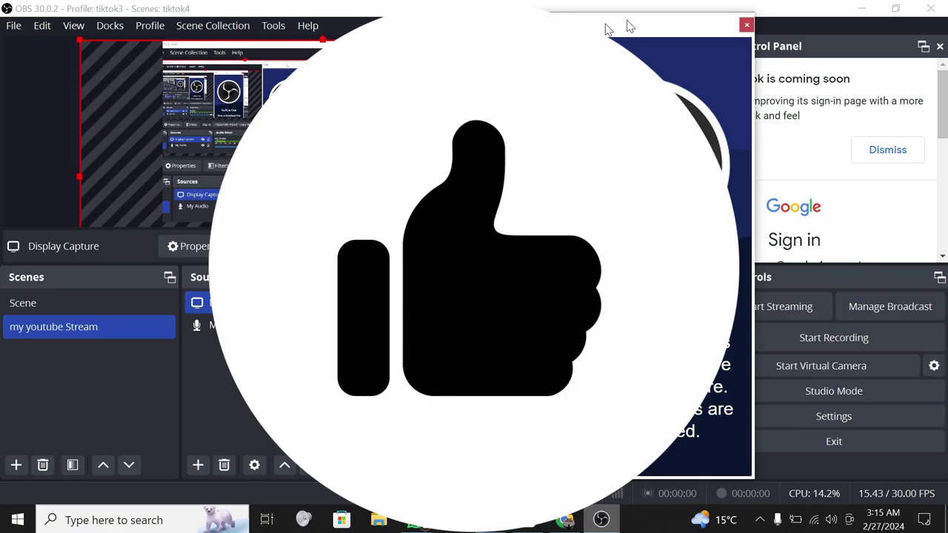